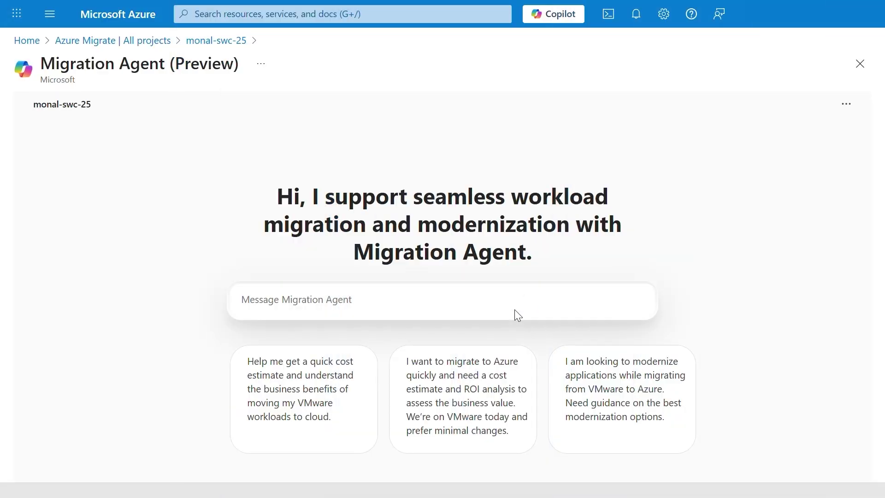
{"action": "type", "text": "I want to create"}
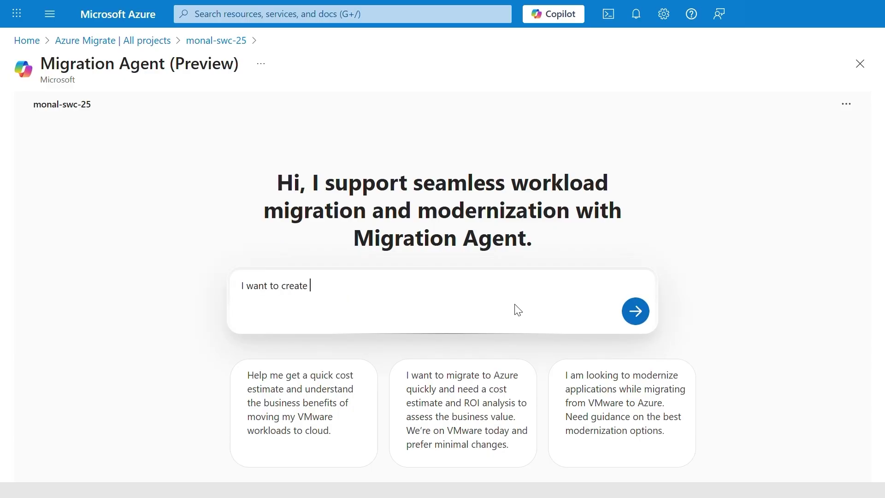
{"action": "type", "text": " an Azure Platform Landing Zone"}
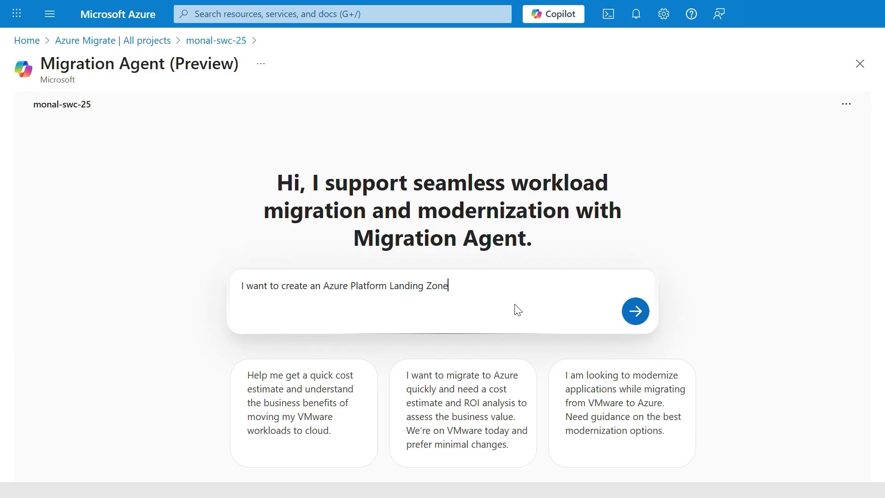
- Send 'I want to create an Azure Platform Landing Zone' to the Migration Agent
{"action": "left_click", "coordinate": [620, 309]}
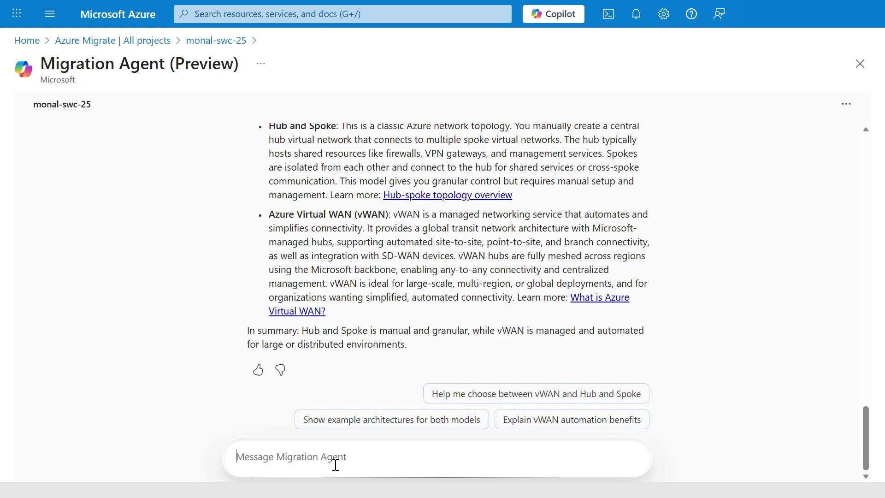
{"action": "type", "text": "I am good with the cu"}
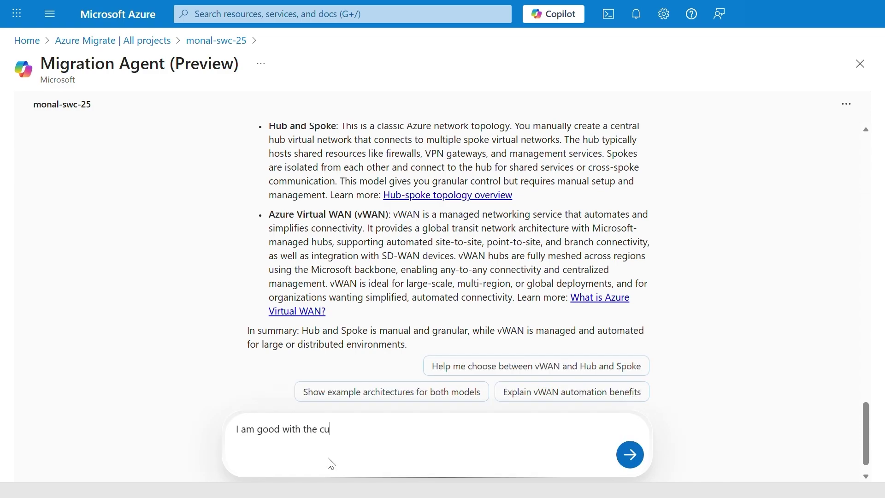
{"action": "type", "text": "rrent options for the platform lan"}
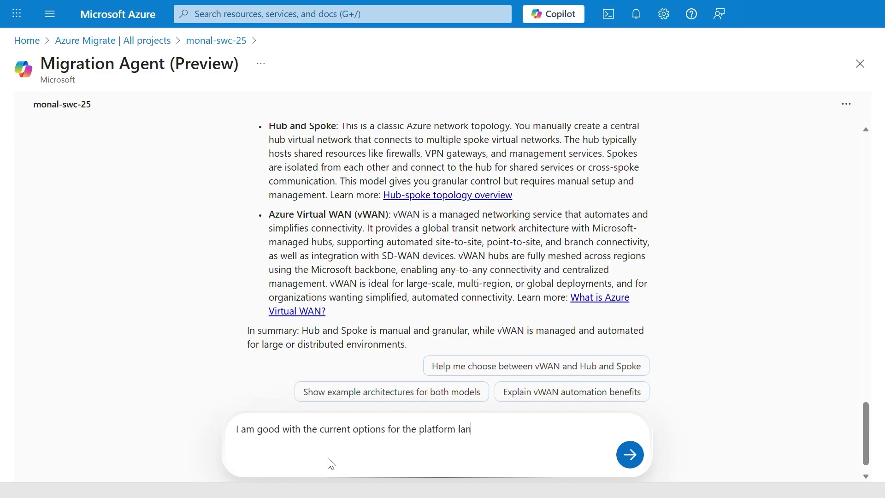
{"action": "type", "text": "ding zone please generate and"}
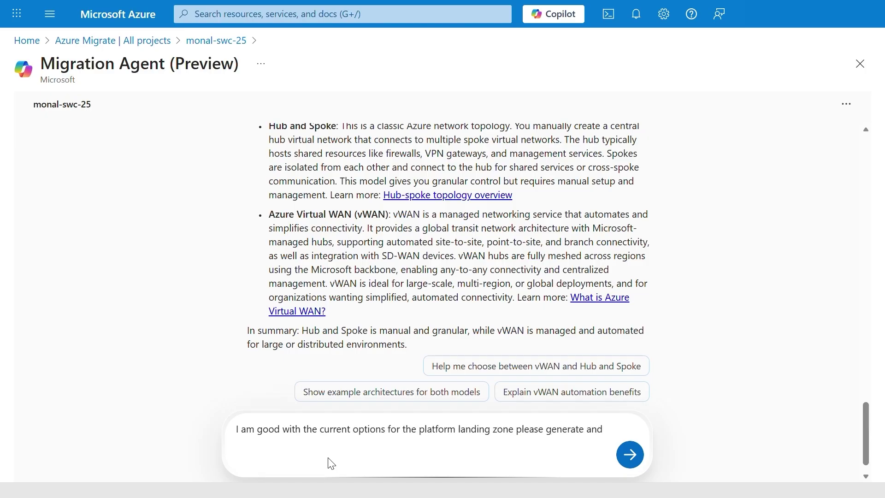
{"action": "type", "text": " download the platform landing zone."}
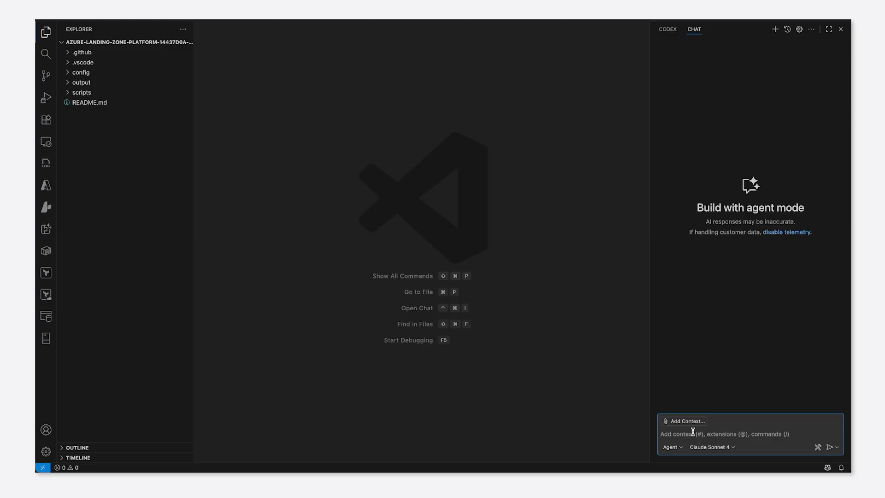
{"action": "type", "text": "what can I do next?"}
- Ask Copilot Chat 'what can I do next?' about the landing zone workspace
{"action": "key", "text": "Return"}
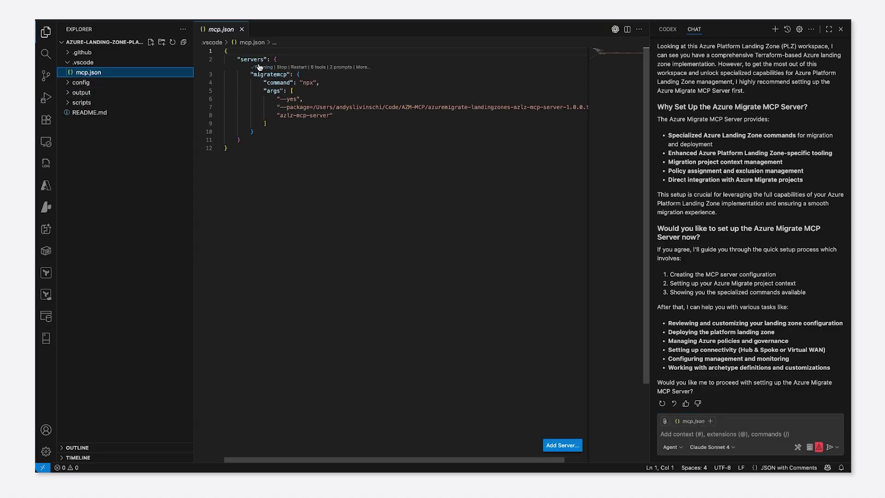
- Reply 'proceed' and allow the azm_lz_set_migrate_project_context tool to run
{"action": "left_click", "coordinate": [694, 431]}
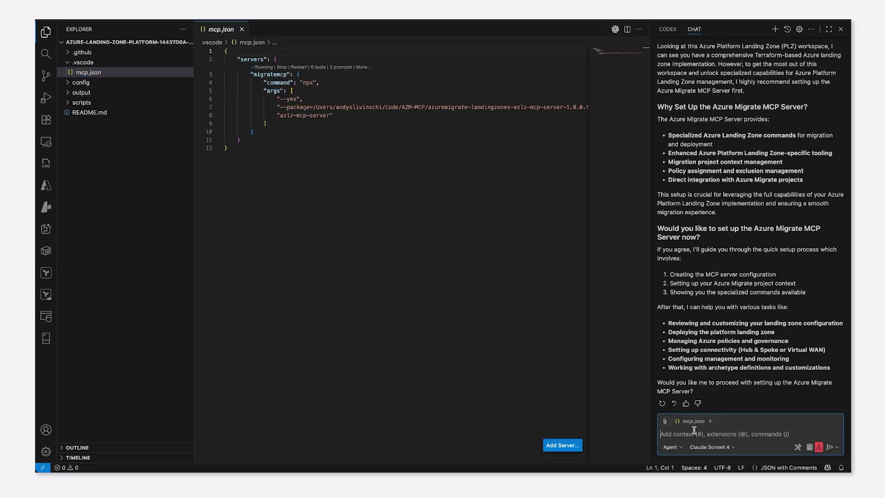
{"action": "type", "text": "proceed"}
{"action": "key", "text": "Return"}
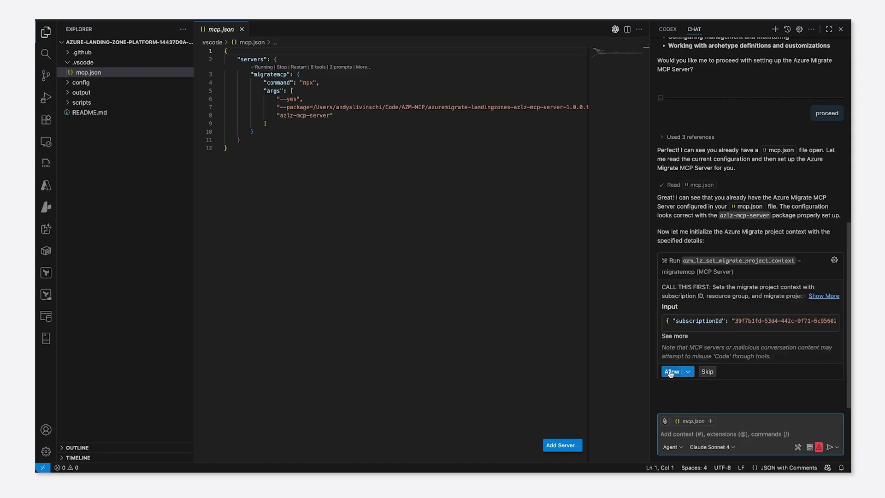
{"action": "left_click", "coordinate": [669, 374]}
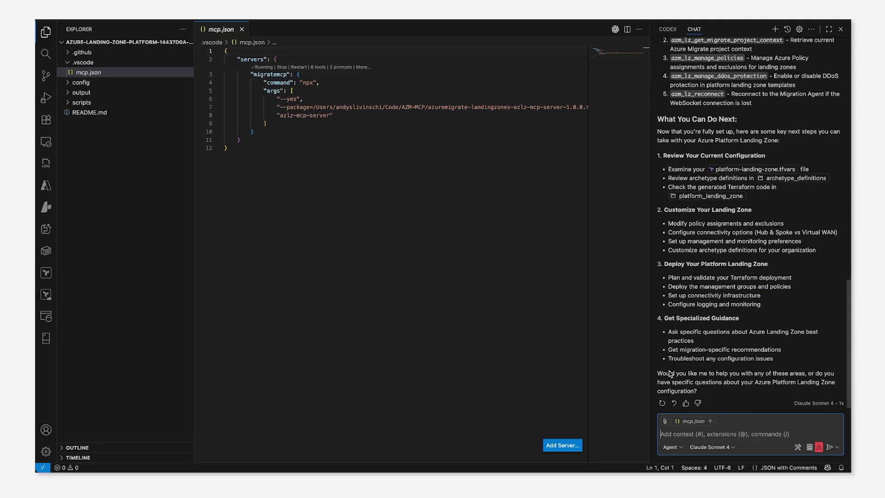
{"action": "type", "text": "help me customize this "}
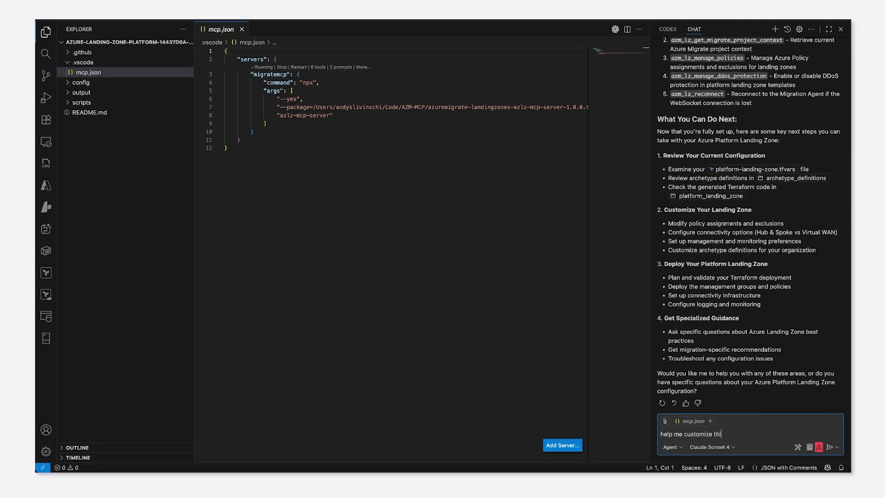
{"action": "type", "text": "for a dev/test enviroonment"}
- Request dev/test customization and allow the azm_lz_help and azm_lz_manage_policies tools
{"action": "key", "text": "Return"}
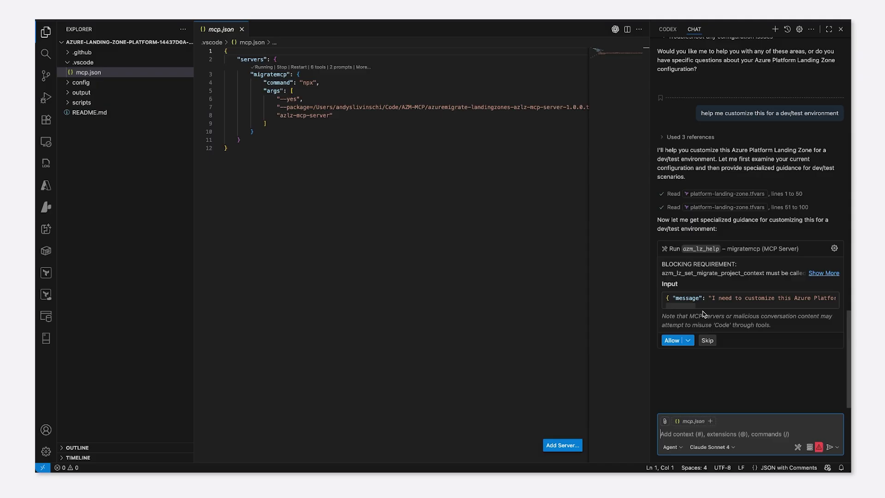
{"action": "left_click", "coordinate": [674, 340]}
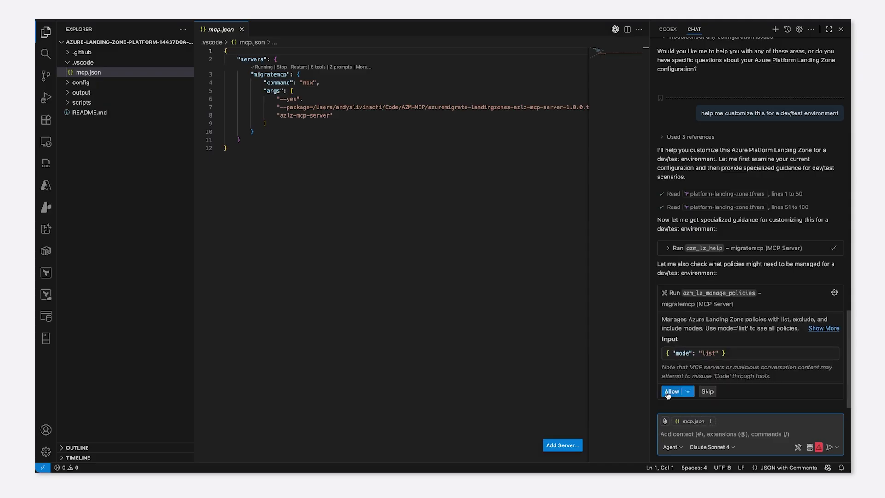
{"action": "left_click", "coordinate": [670, 392]}
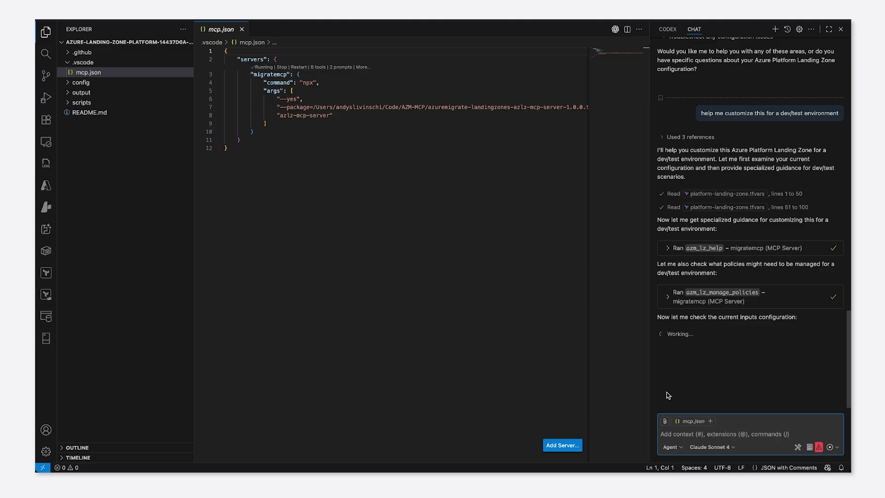